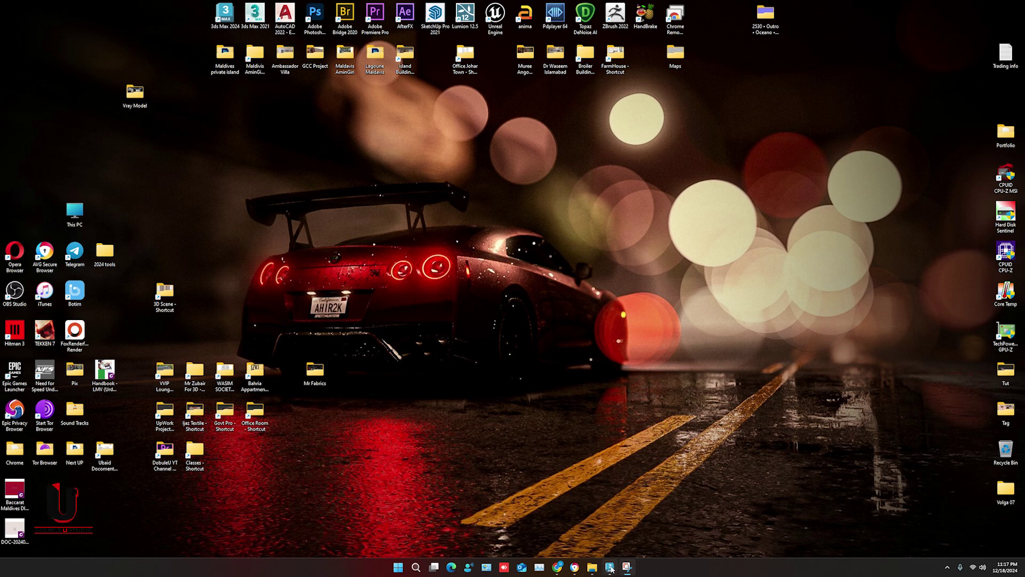
- Switch to the Interior Scene file in 3ds Max and check the V-Ray renderer settings in Render Setup
{"action": "mouse_move", "coordinate": [610, 570]}
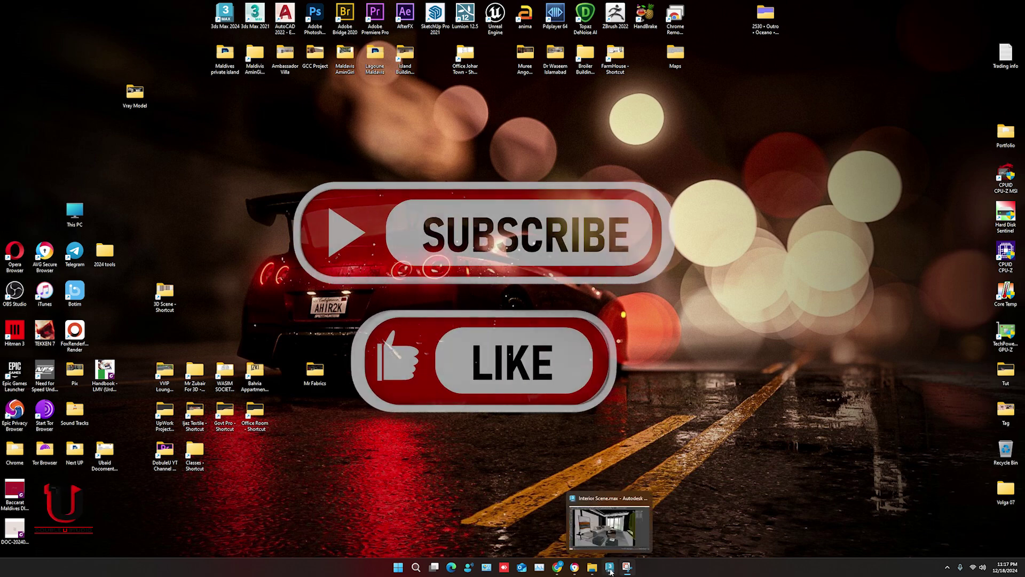
{"action": "left_click", "coordinate": [610, 568]}
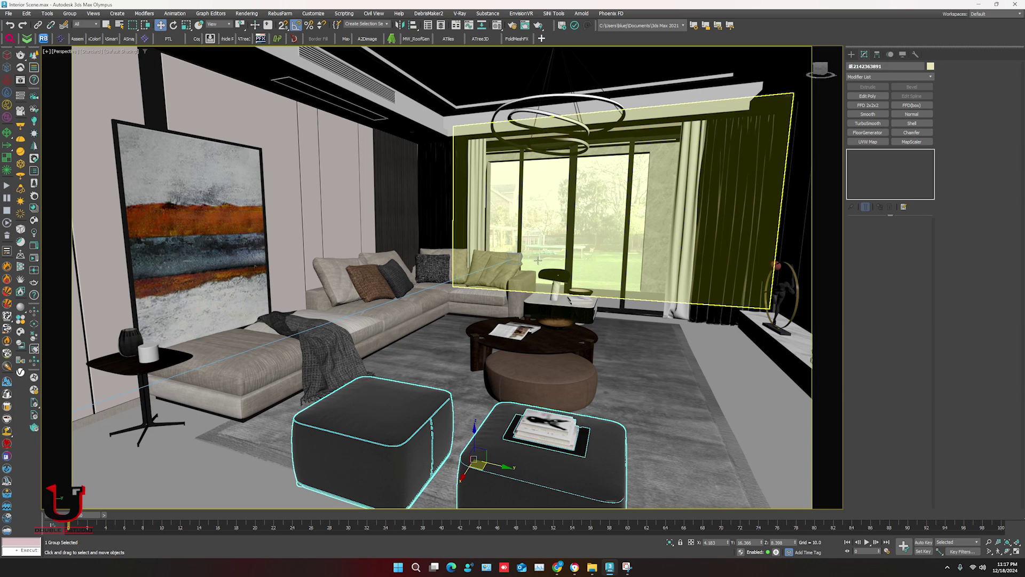
{"action": "left_click", "coordinate": [517, 343]}
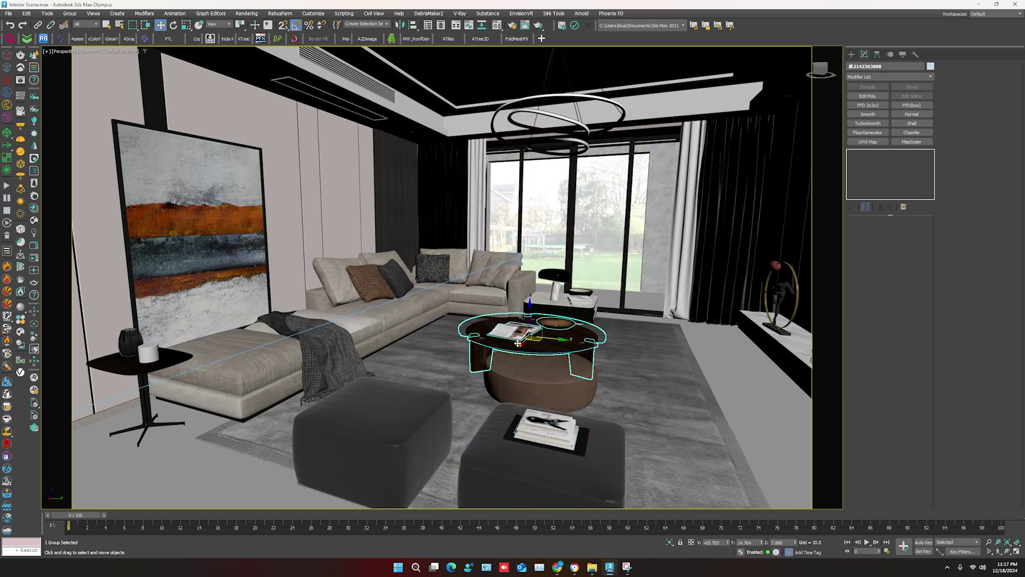
{"action": "middle_click_drag", "start_coordinate": [512, 326], "coordinate": [489, 352], "text": "alt"}
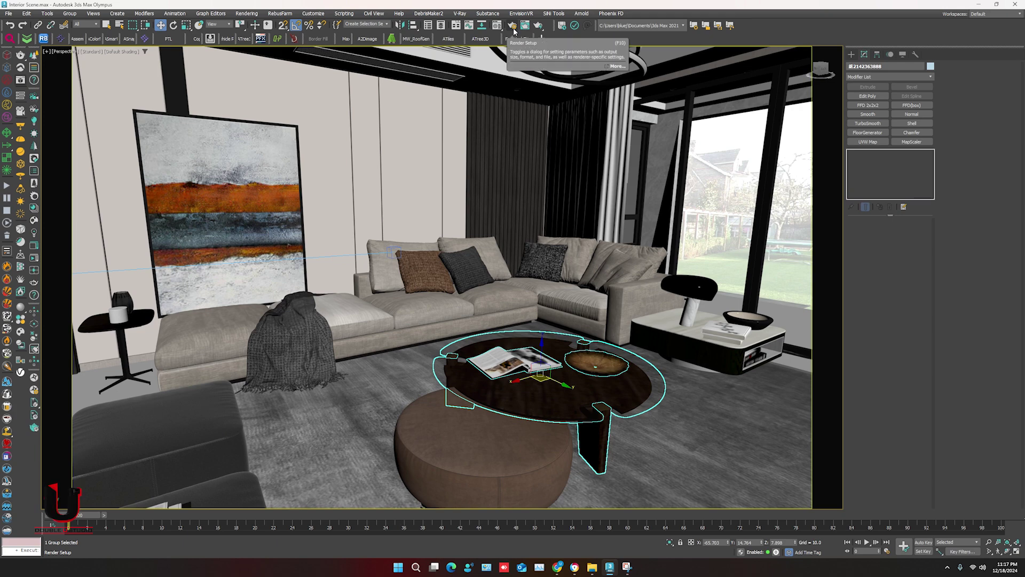
{"action": "left_click", "coordinate": [514, 32]}
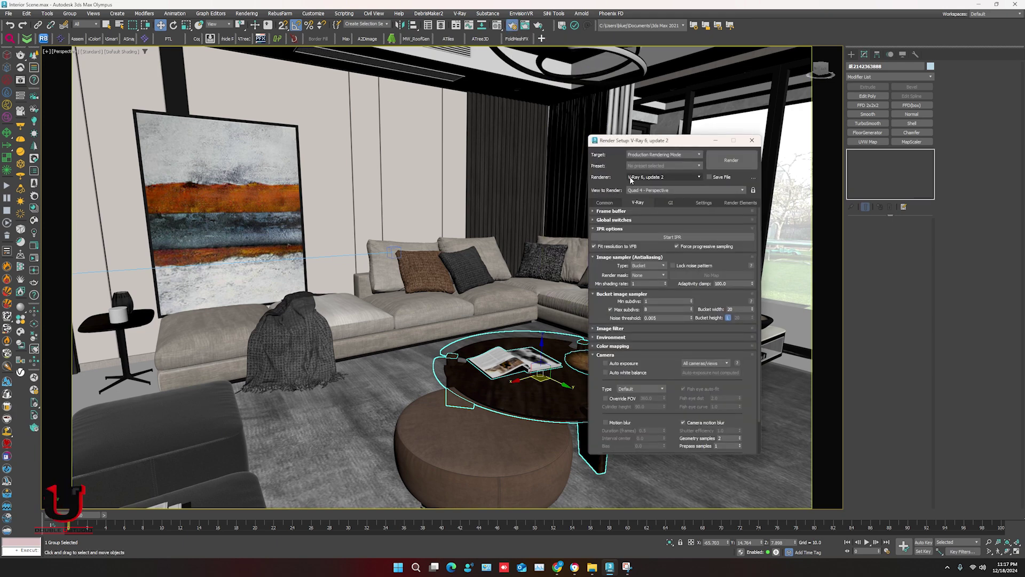
{"action": "left_click", "coordinate": [752, 141]}
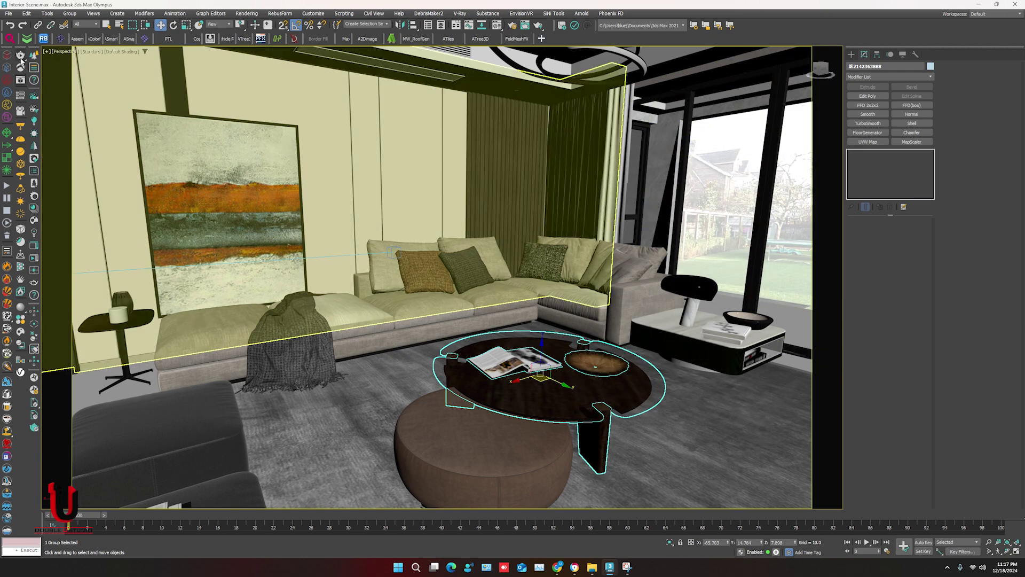
- Preview the living room from several angles in a V-Ray interactive render and close the frame buffer
{"action": "left_click", "coordinate": [21, 81]}
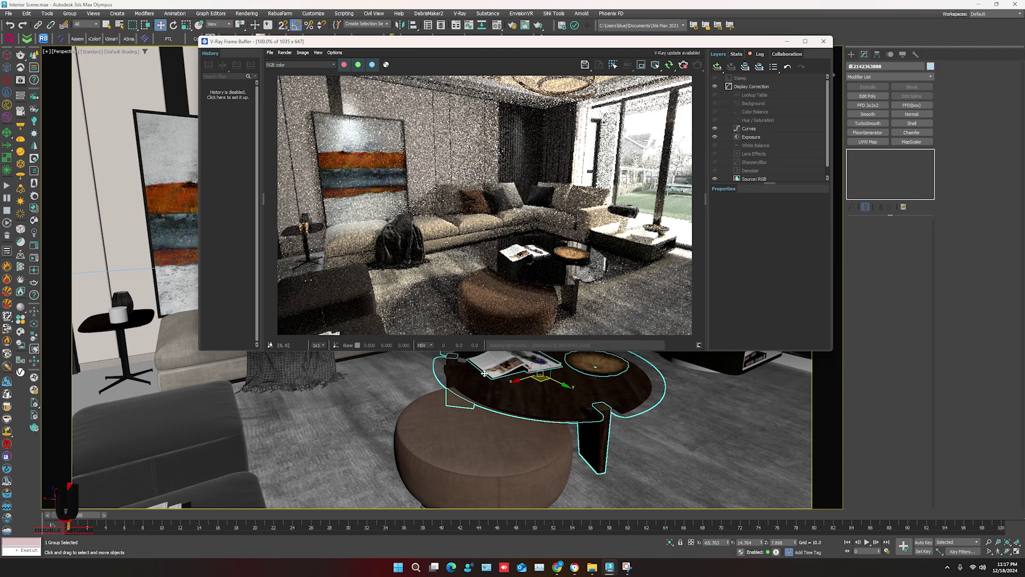
{"action": "middle_click_drag", "start_coordinate": [485, 376], "coordinate": [495, 467]}
{"action": "middle_click_drag", "start_coordinate": [494, 467], "coordinate": [419, 464], "text": "alt"}
{"action": "scroll", "coordinate": [480, 296], "scroll_direction": "up", "scroll_amount": 3}
{"action": "scroll", "coordinate": [479, 296], "scroll_direction": "down", "scroll_amount": 3}
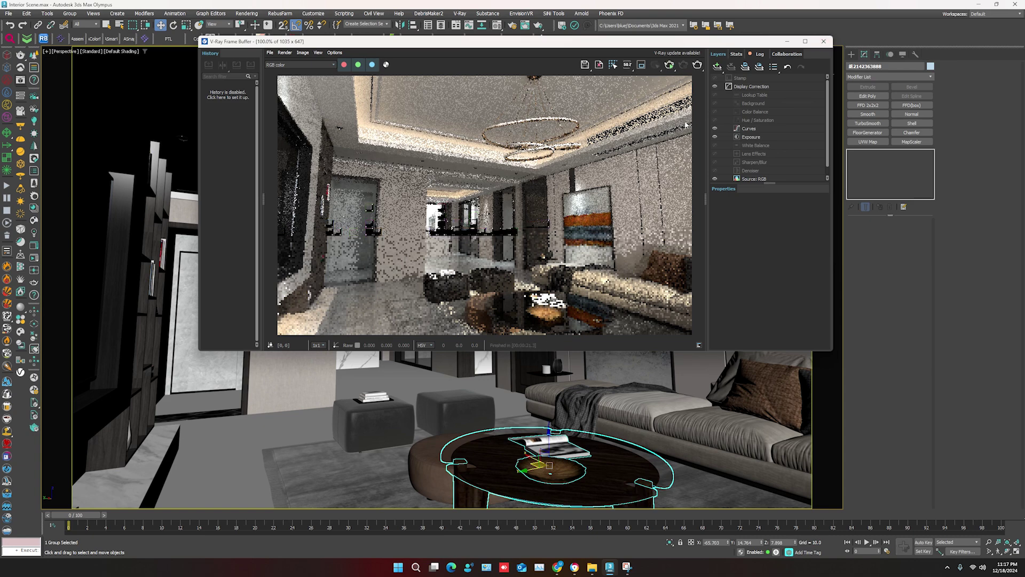
{"action": "left_click", "coordinate": [824, 42]}
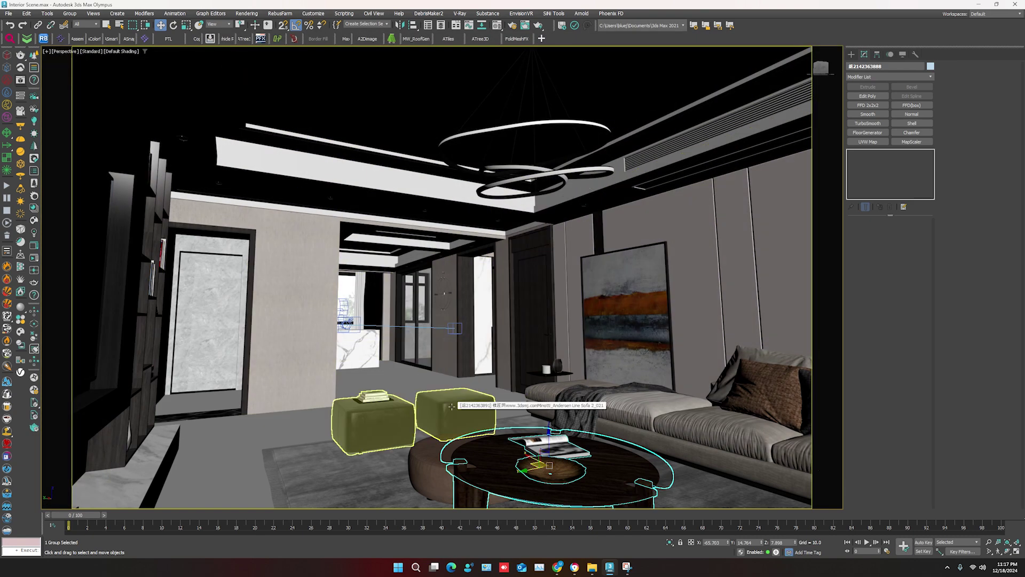
- Convert all scene materials, maps and lights with the Corona Converter and close the scripting log
{"action": "left_click", "coordinate": [451, 406]}
{"action": "middle_click_drag", "start_coordinate": [452, 407], "coordinate": [441, 380], "text": "alt"}
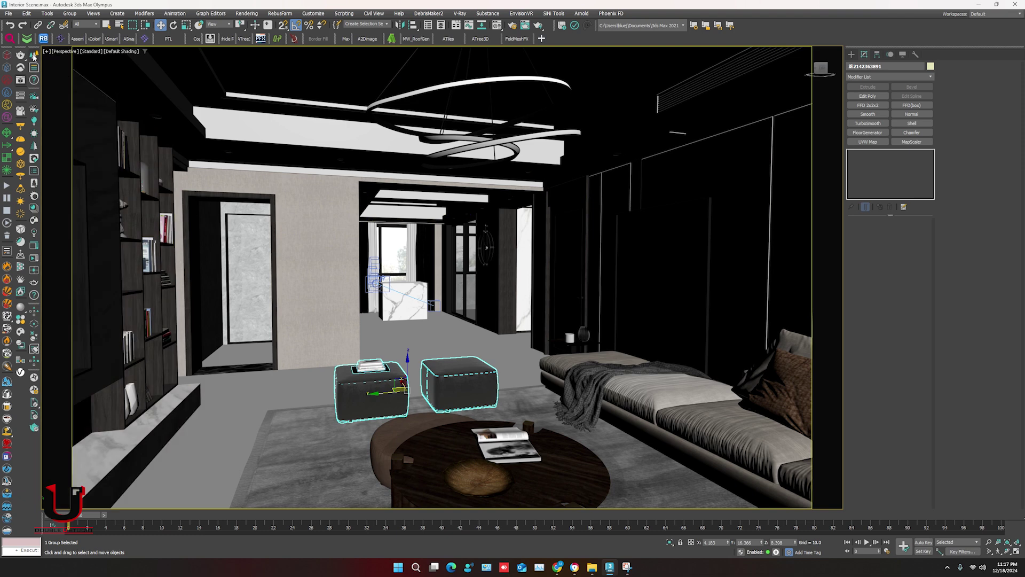
{"action": "left_click", "coordinate": [34, 196]}
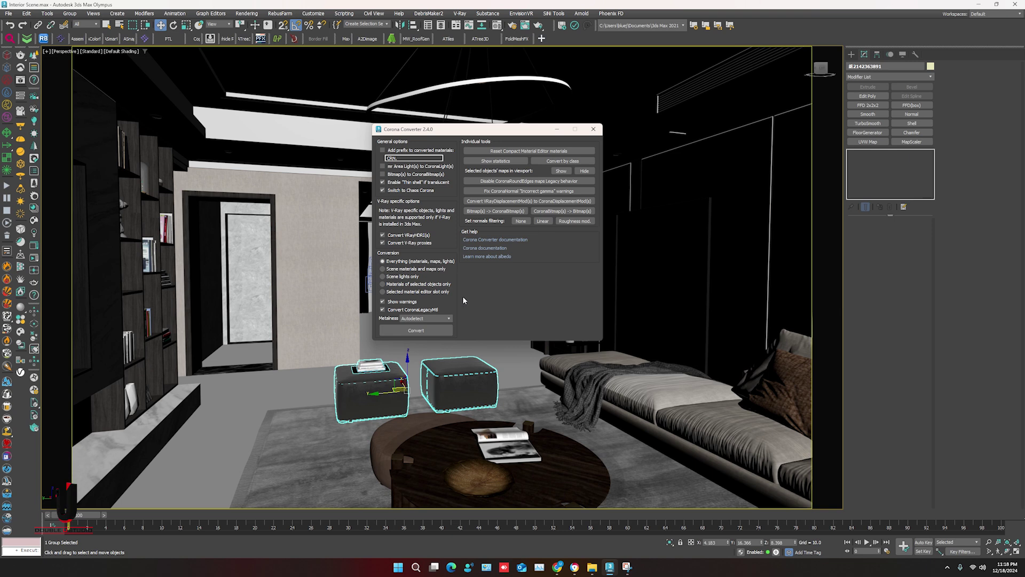
{"action": "left_click", "coordinate": [410, 330]}
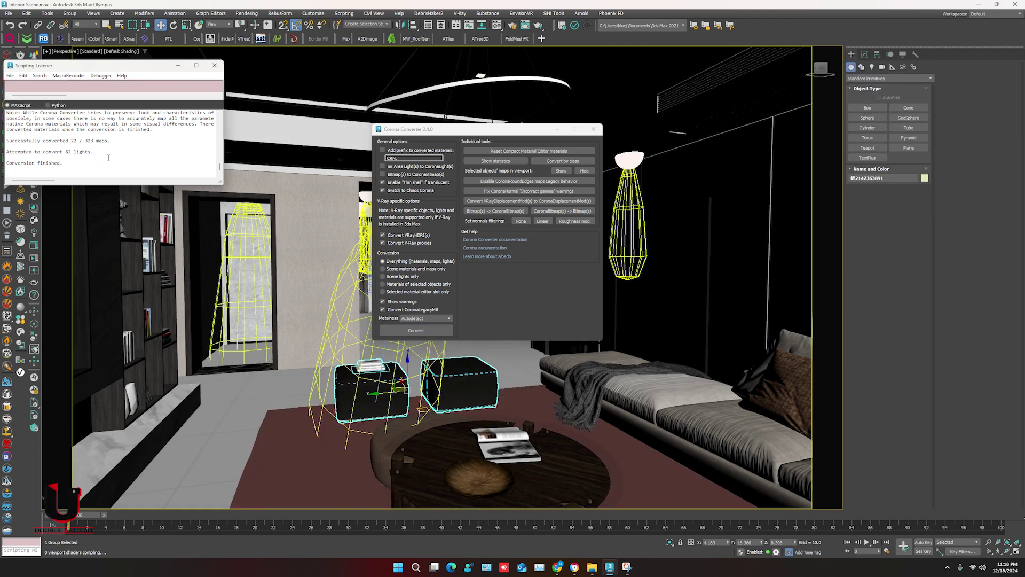
{"action": "left_click", "coordinate": [215, 66]}
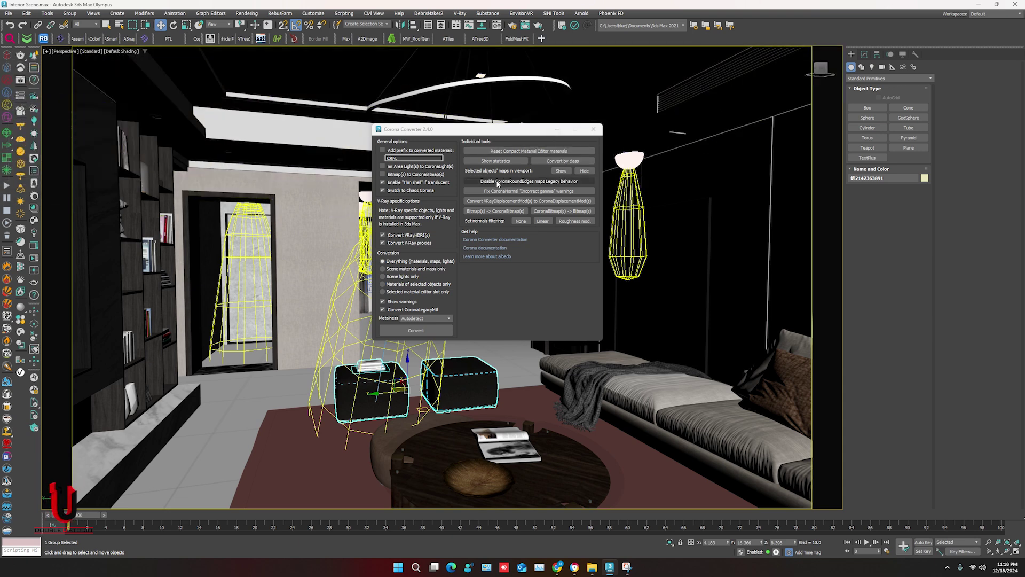
- Fix the CoronaNormal "Incorrect gamma" warnings with the Corona Converter and close the converter
{"action": "left_click", "coordinate": [492, 191]}
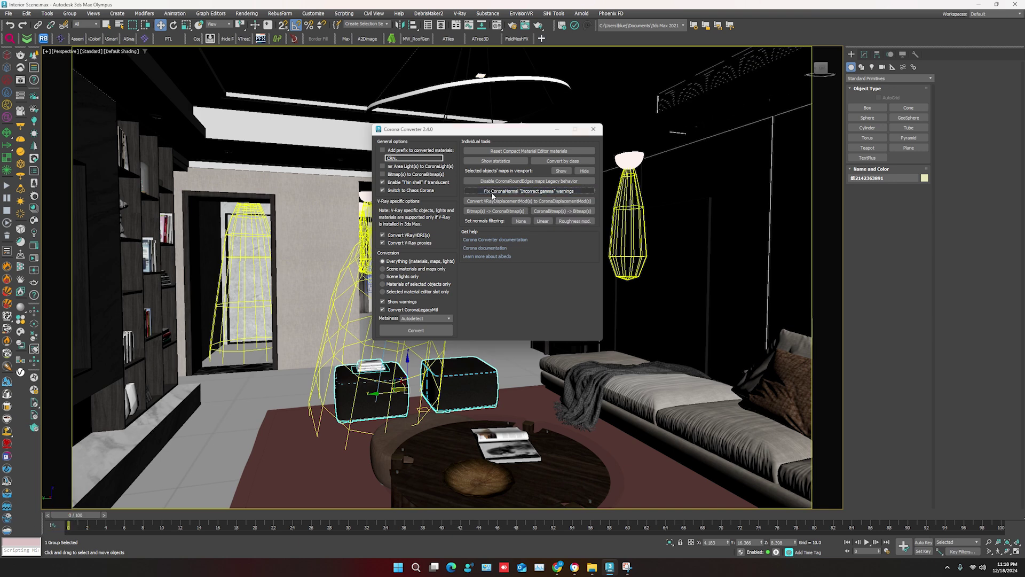
{"action": "left_click", "coordinate": [594, 130]}
- Check the active renderer and its common parameters in Render Setup
{"action": "middle_click_drag", "start_coordinate": [480, 378], "coordinate": [465, 372]}
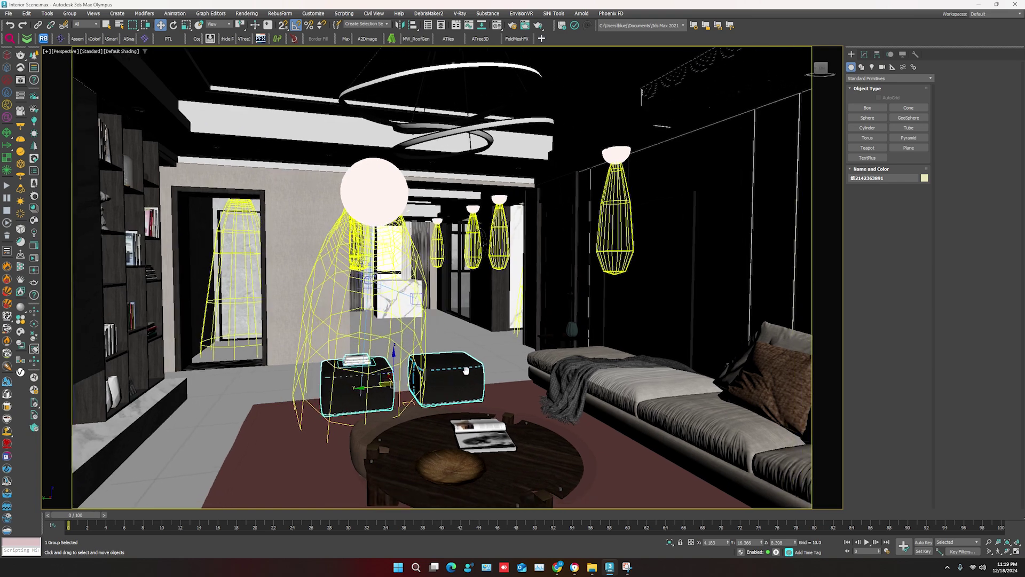
{"action": "left_click", "coordinate": [512, 26]}
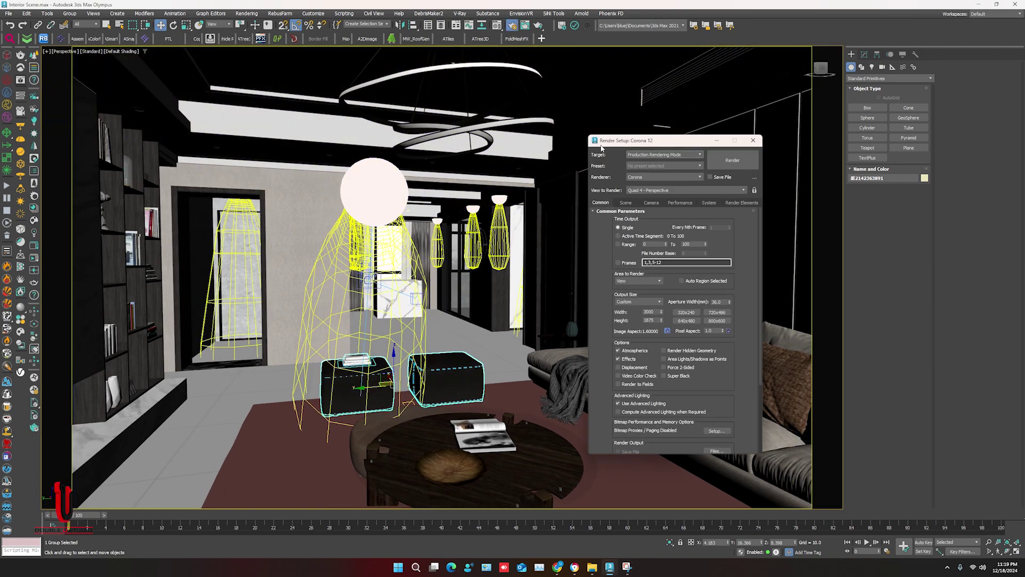
{"action": "left_click", "coordinate": [752, 141]}
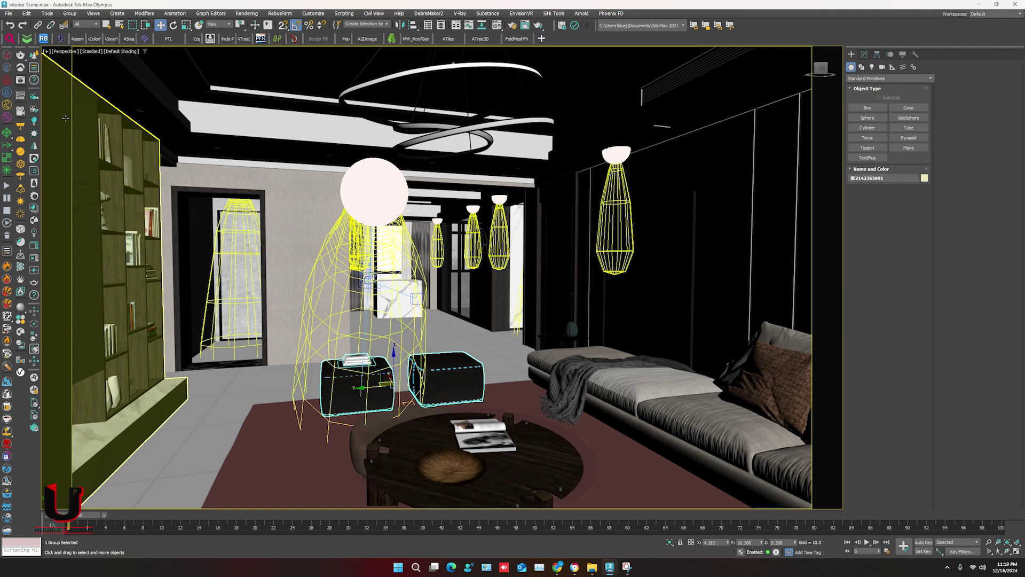
- Start a Corona interactive render, ignoring similar error messages, and enlarge and reposition the frame buffer window
{"action": "left_click", "coordinate": [33, 259]}
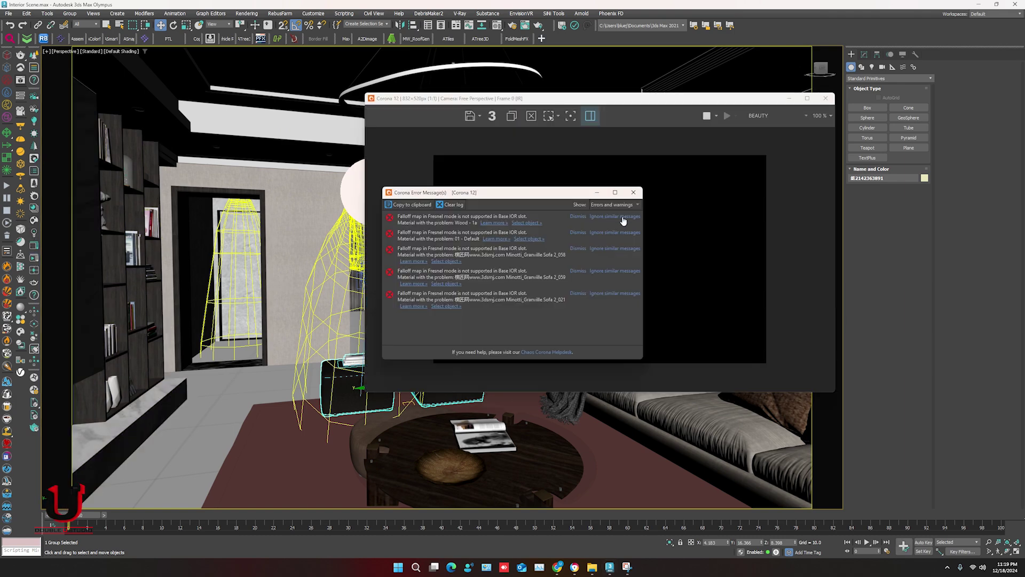
{"action": "left_click", "coordinate": [623, 216]}
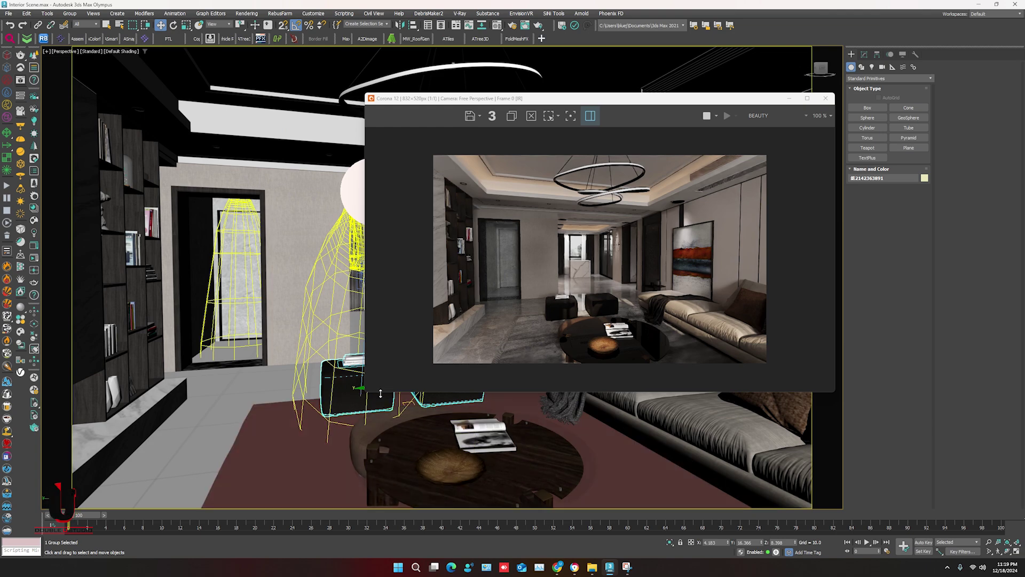
{"action": "left_click_drag", "start_coordinate": [366, 391], "coordinate": [333, 391]}
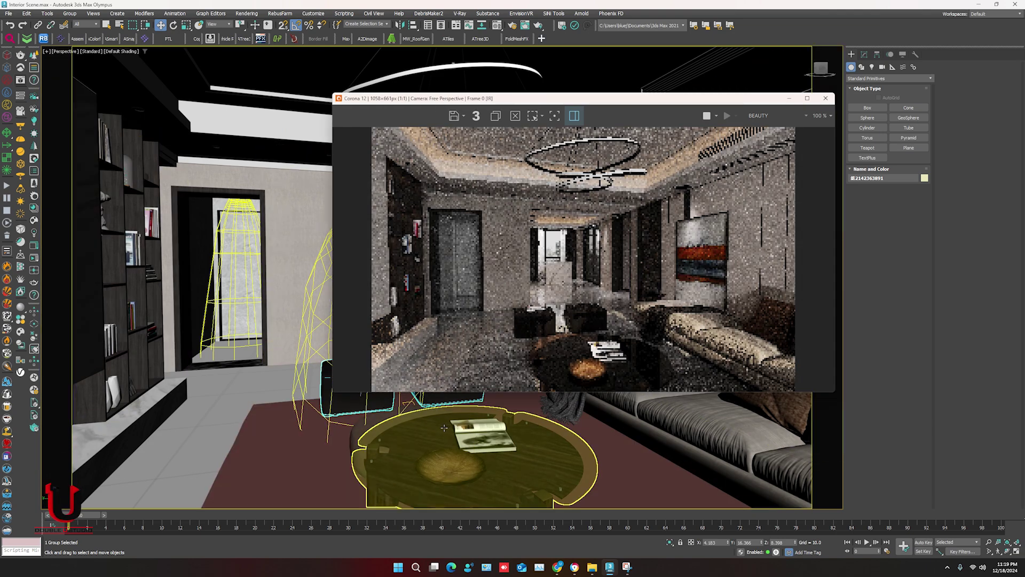
{"action": "left_click_drag", "start_coordinate": [395, 98], "coordinate": [447, 80]}
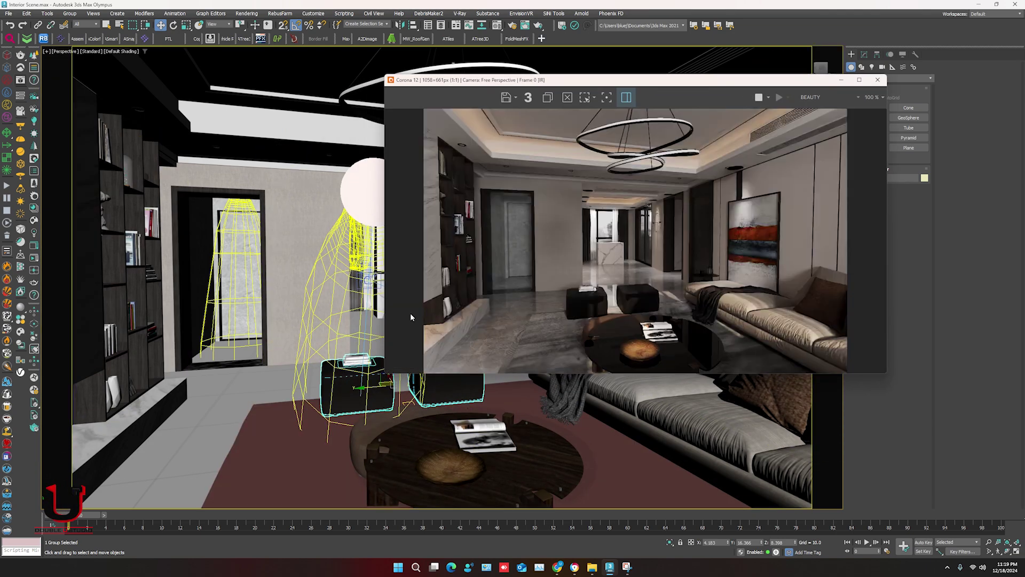
- Examine the room in the Corona interactive render, from the hallway side around to the sofa and painting wall
{"action": "left_click", "coordinate": [366, 187]}
{"action": "middle_click_drag", "start_coordinate": [368, 184], "coordinate": [344, 252]}
{"action": "key", "text": "shift+z"}
{"action": "key", "text": "shift+z"}
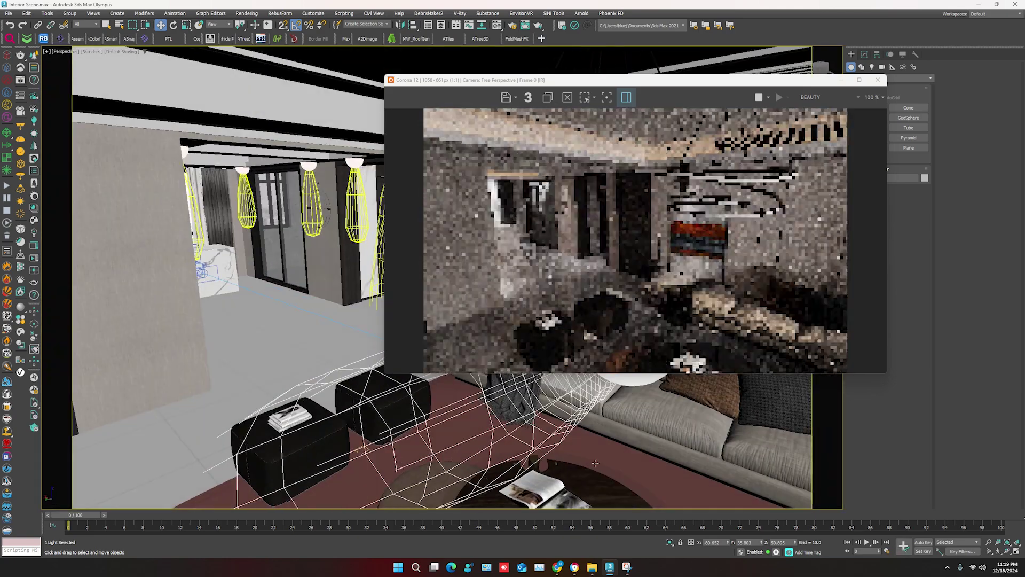
{"action": "left_click", "coordinate": [594, 484]}
{"action": "middle_click_drag", "start_coordinate": [593, 483], "coordinate": [521, 427]}
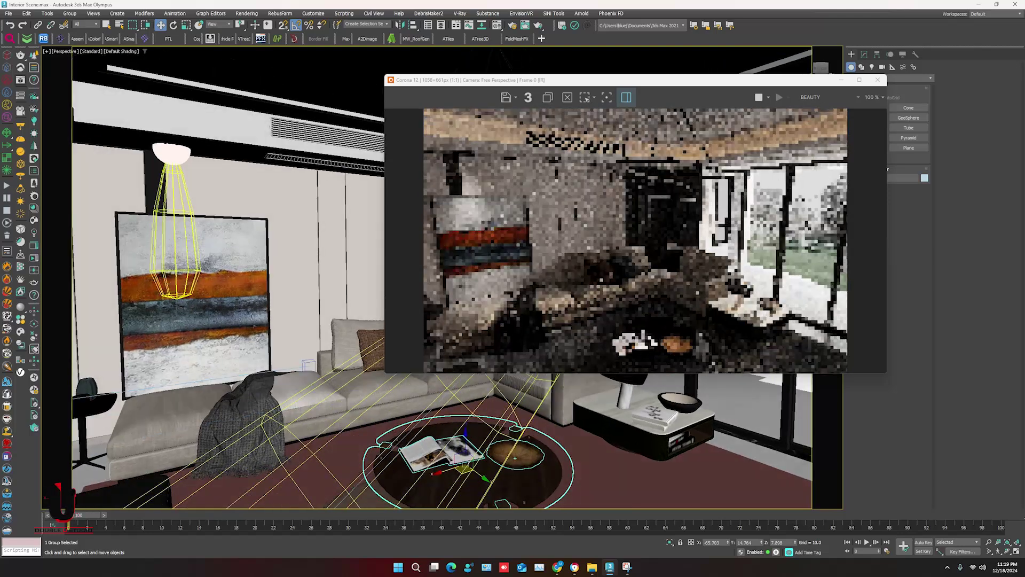
- Reduce the radius of the downlight above the painting to about 1.35 and make the light not directly visible
{"action": "left_click", "coordinate": [171, 152]}
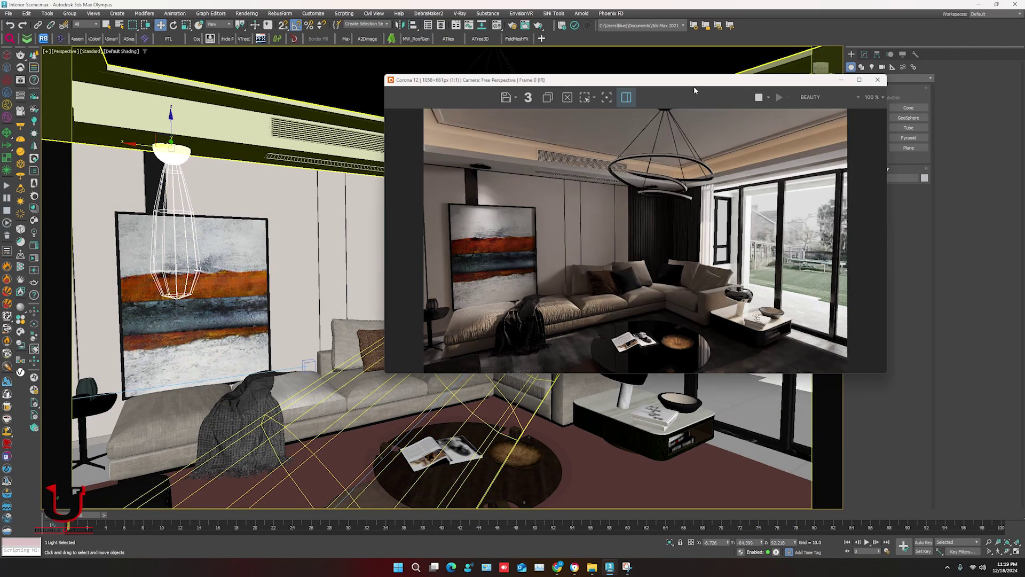
{"action": "left_click_drag", "start_coordinate": [699, 85], "coordinate": [646, 87]}
{"action": "left_click", "coordinate": [864, 53]}
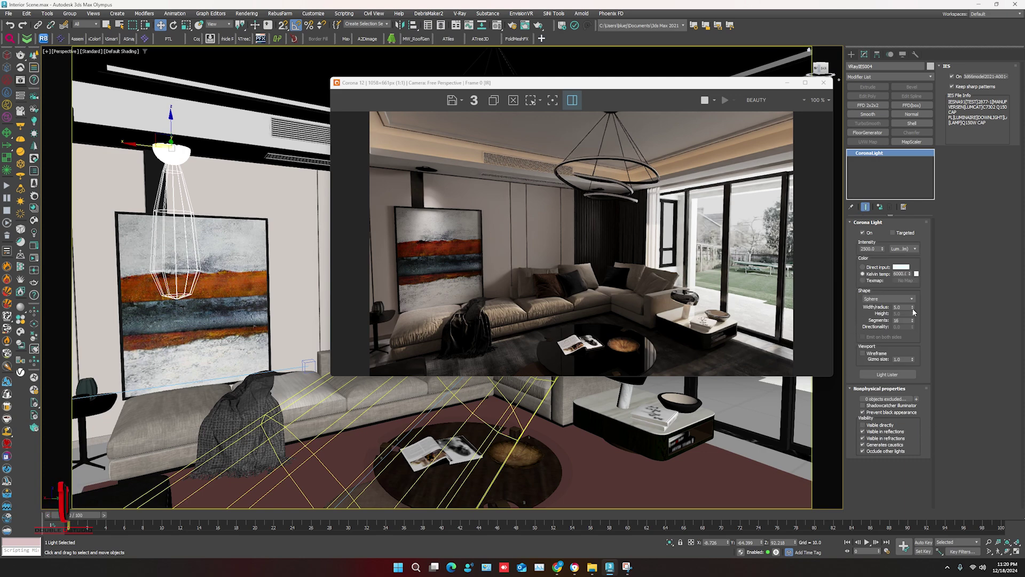
{"action": "left_click_drag", "start_coordinate": [913, 310], "coordinate": [888, 368]}
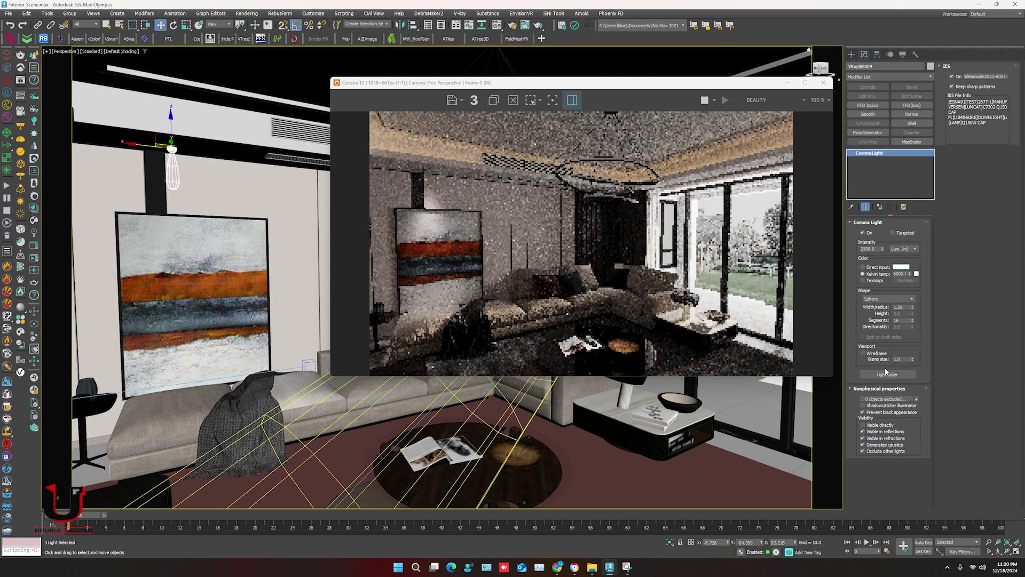
{"action": "left_click", "coordinate": [871, 427]}
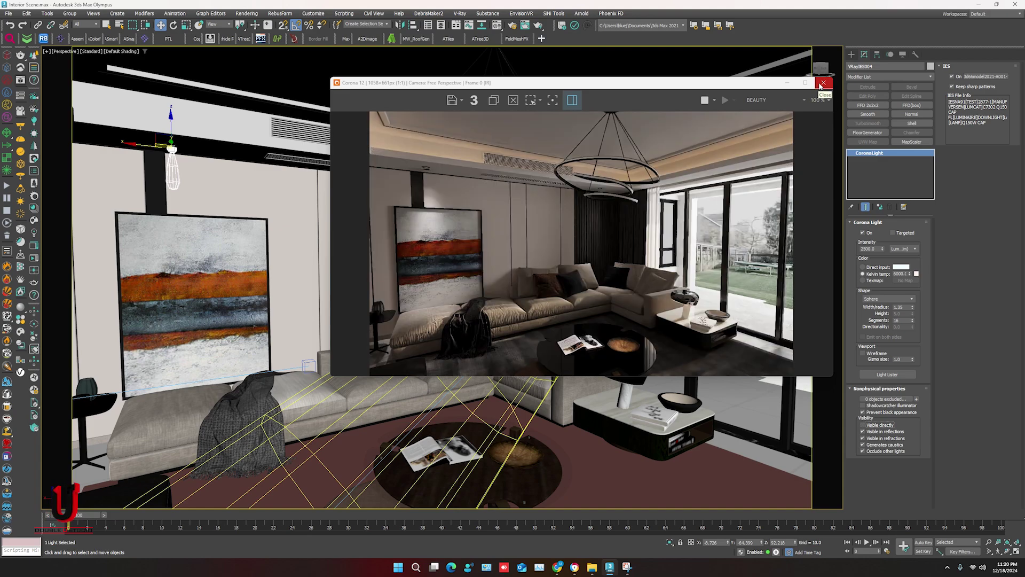
- Close the Corona frame buffer and select the round coffee table with the view facing the TV wall
{"action": "left_click", "coordinate": [824, 83]}
{"action": "left_click", "coordinate": [758, 142]}
{"action": "left_click", "coordinate": [489, 496]}
{"action": "middle_click_drag", "start_coordinate": [353, 443], "coordinate": [451, 439], "text": "alt"}
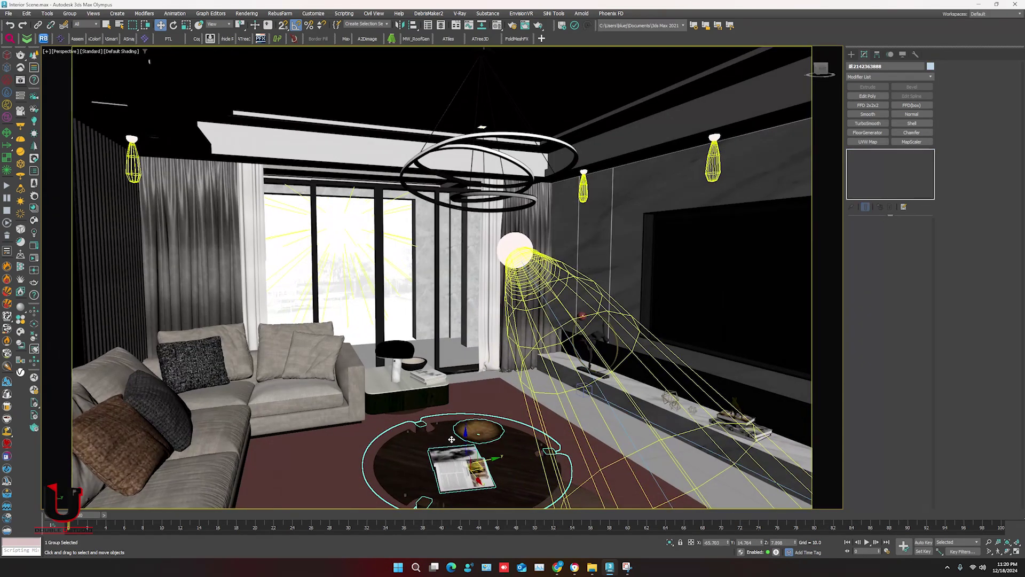
- Sample a sofa cushion's material into the Material Editor to examine its converted Corona settings, and close the editor
{"action": "key", "text": "m"}
{"action": "left_click", "coordinate": [494, 395]}
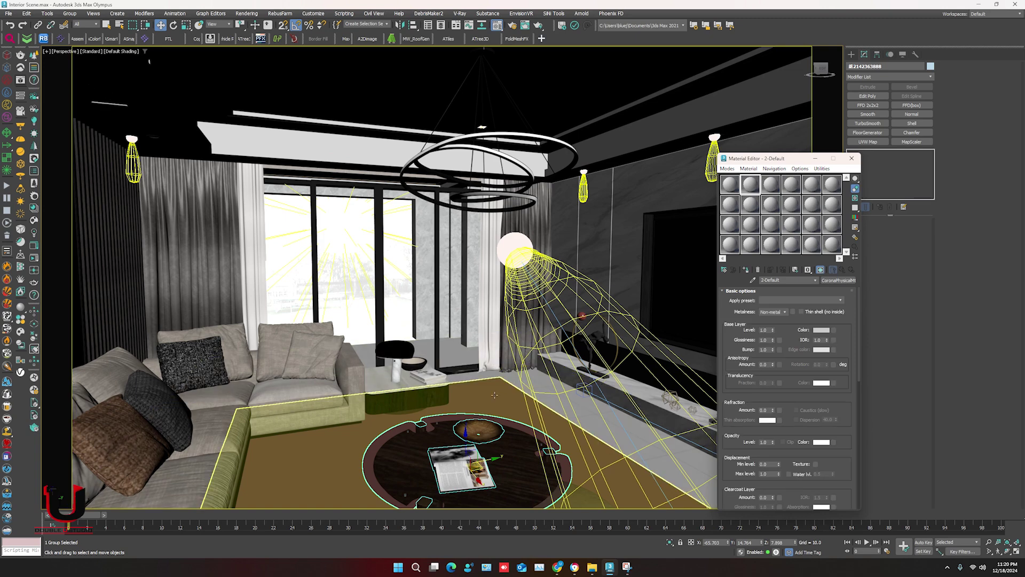
{"action": "left_click_drag", "start_coordinate": [741, 164], "coordinate": [482, 159]}
{"action": "left_click", "coordinate": [495, 275]}
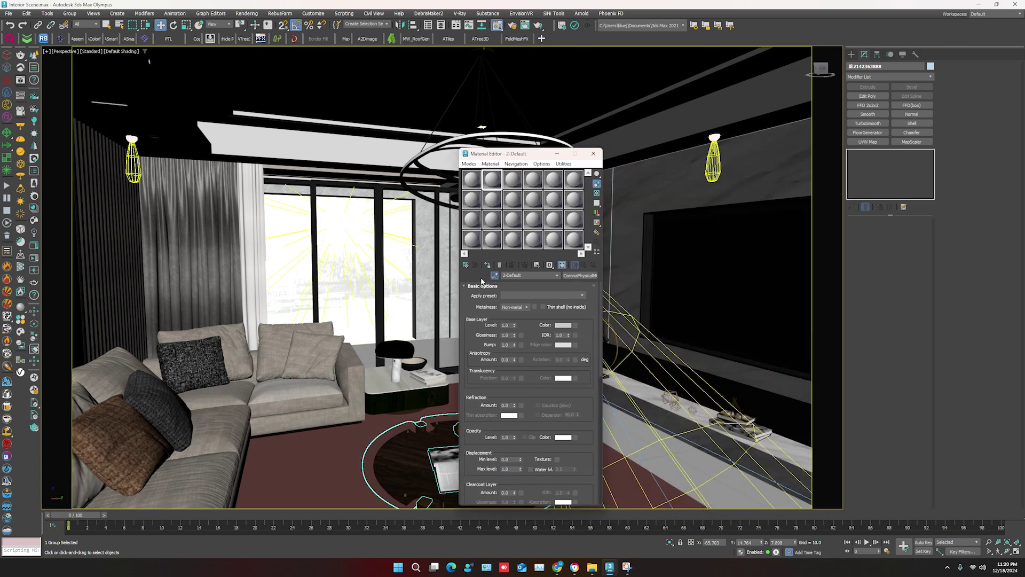
{"action": "left_click", "coordinate": [161, 427]}
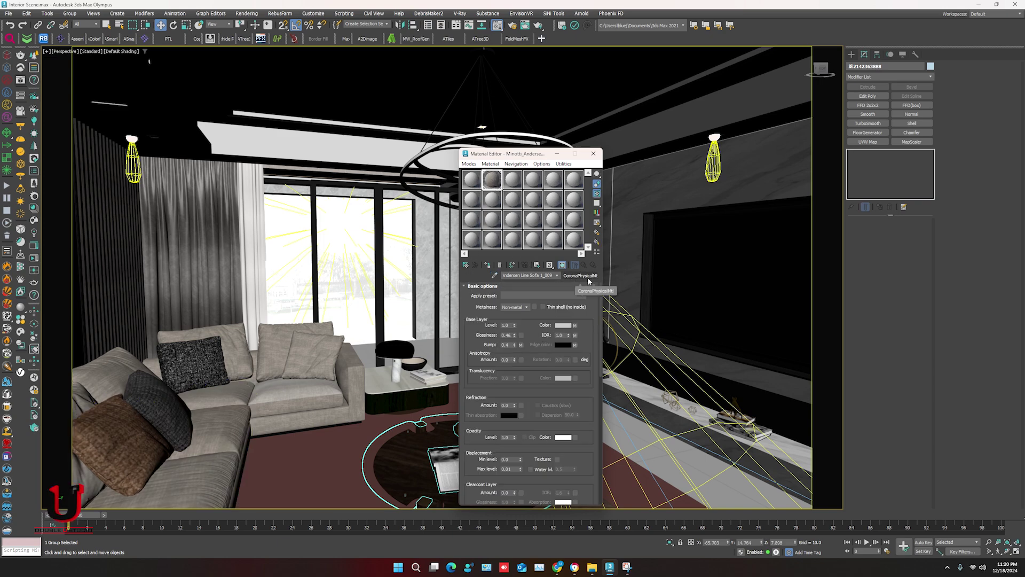
{"action": "left_click", "coordinate": [593, 153]}
- Examine the converted room around the coffee table, including the lights, rug, TV wall and bookshelf
{"action": "middle_click_drag", "start_coordinate": [464, 462], "coordinate": [598, 442]}
{"action": "scroll", "coordinate": [454, 440], "scroll_direction": "down", "scroll_amount": 2}
{"action": "scroll", "coordinate": [486, 405], "scroll_direction": "down", "scroll_amount": 3}
{"action": "scroll", "coordinate": [464, 438], "scroll_direction": "up", "scroll_amount": 2}
{"action": "middle_click_drag", "start_coordinate": [566, 384], "coordinate": [469, 398], "text": "alt"}
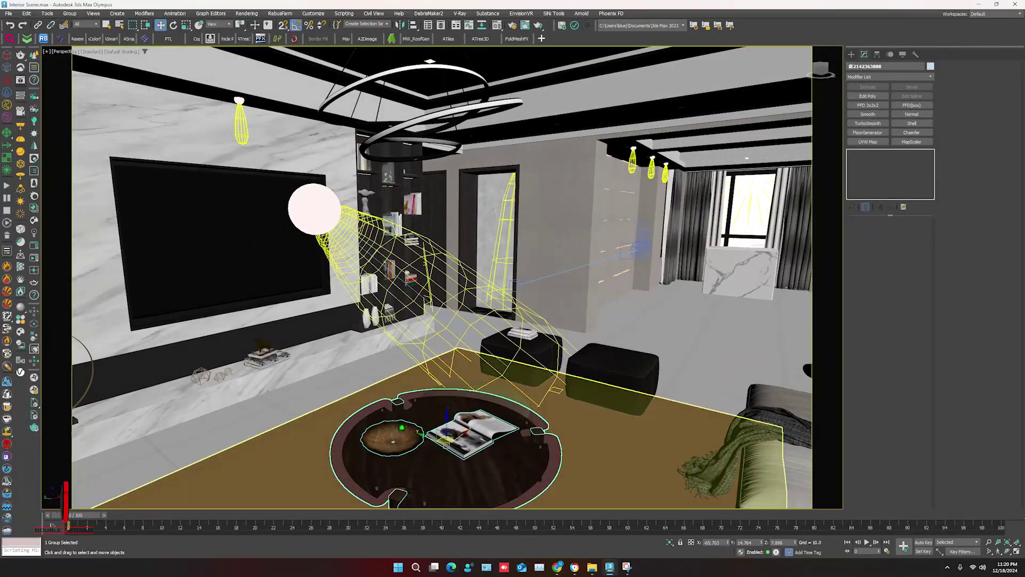
{"action": "scroll", "coordinate": [470, 397], "scroll_direction": "down", "scroll_amount": 1}
{"action": "scroll", "coordinate": [574, 426], "scroll_direction": "down", "scroll_amount": 1}
{"action": "middle_click_drag", "start_coordinate": [574, 426], "coordinate": [578, 424]}
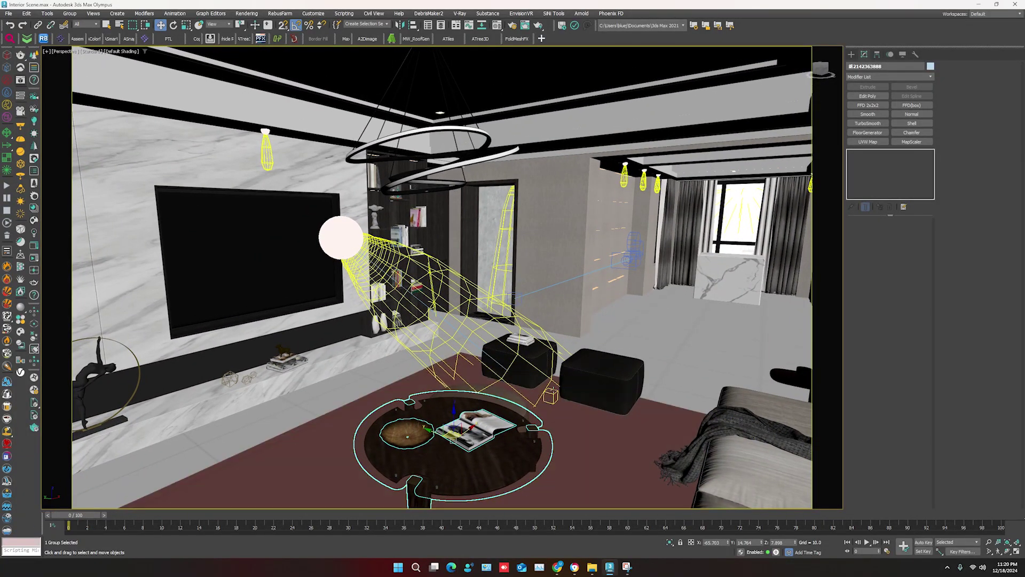